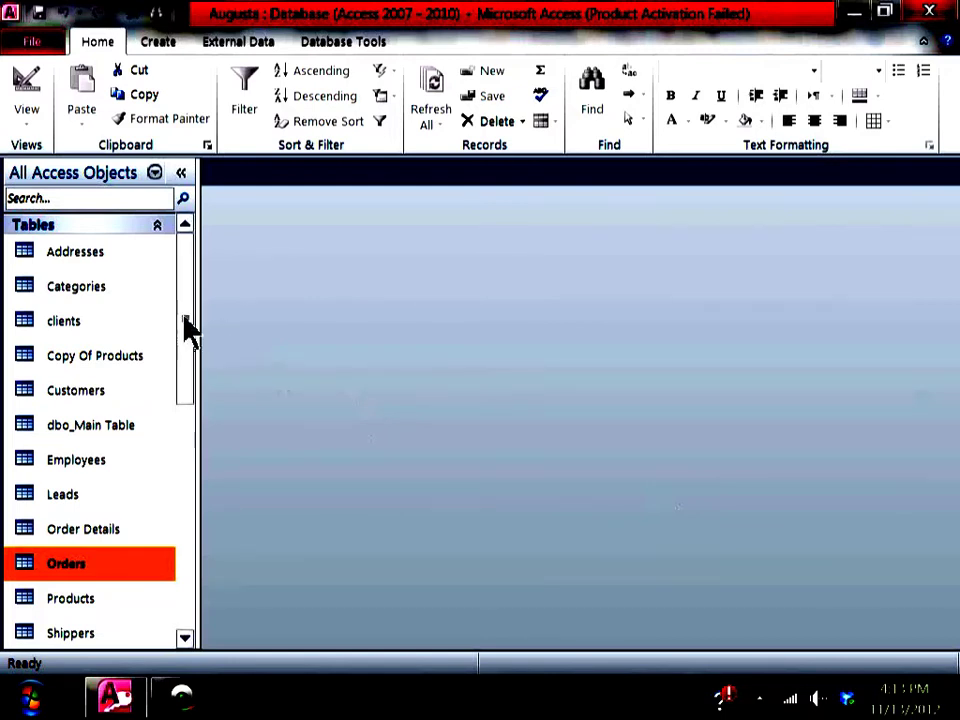
- Open the Orders table, look through its fields and go to its last record, then close the table
left_click_drag(186, 326, 182, 390)
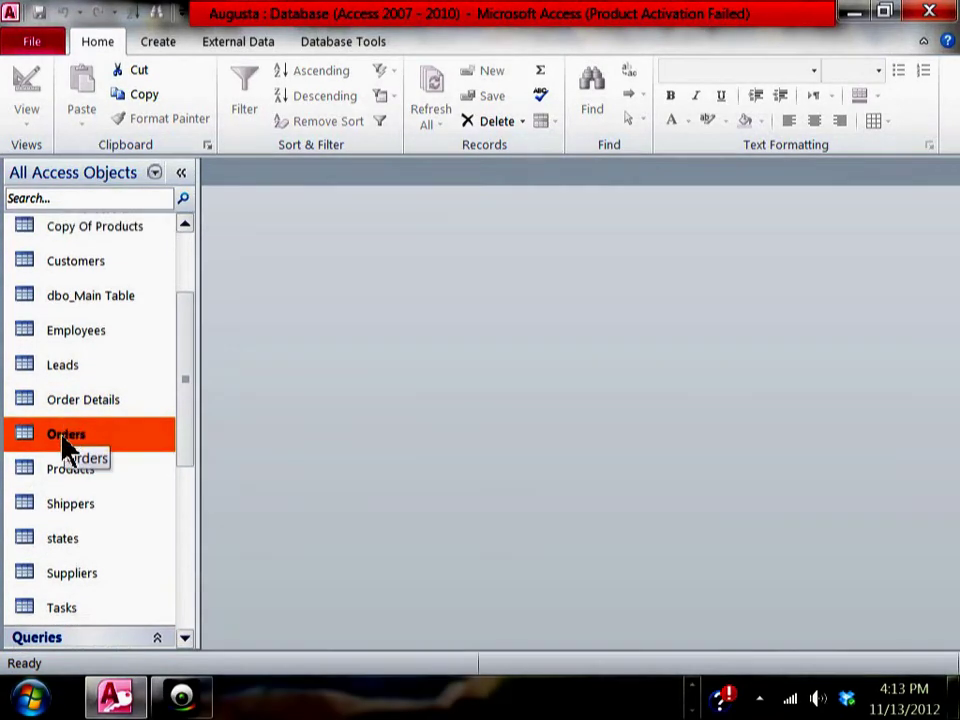
double_click(62, 437)
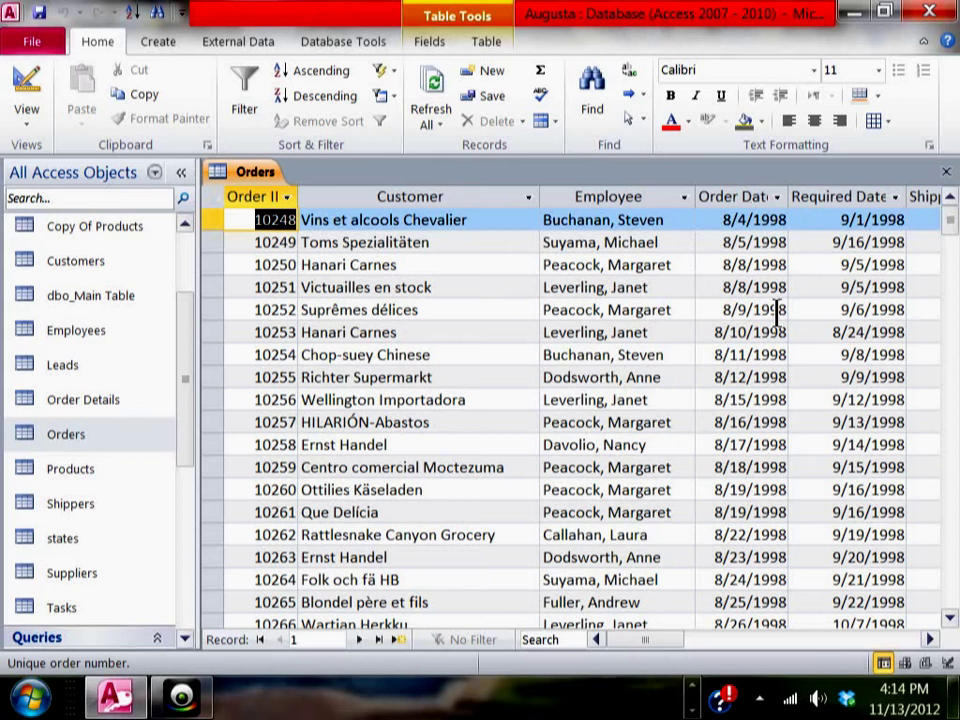
left_click_drag(658, 642, 636, 649)
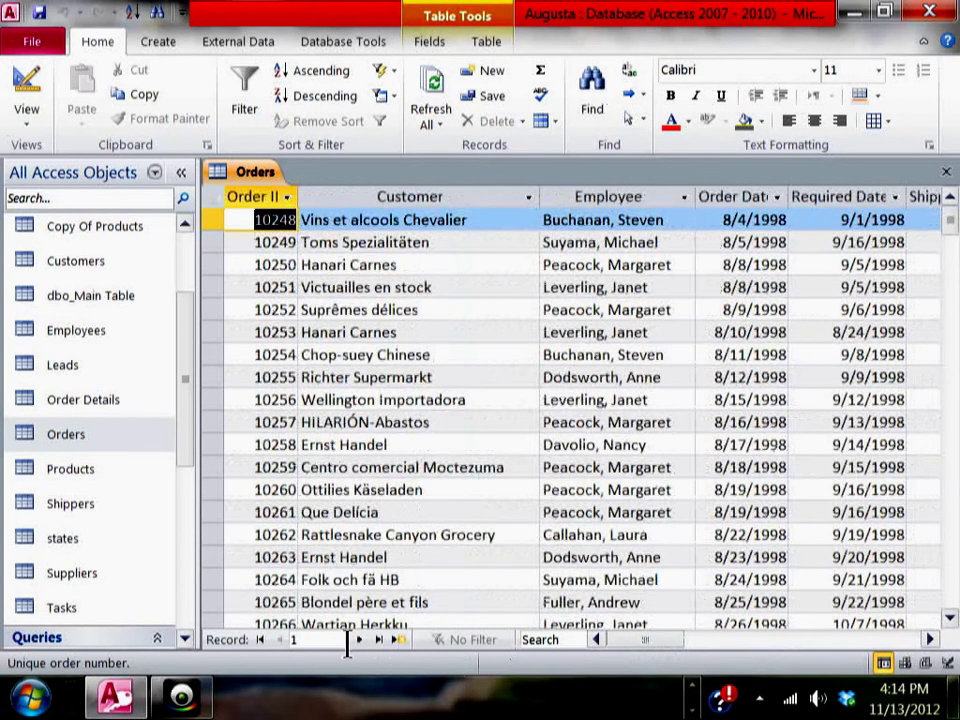
left_click(378, 640)
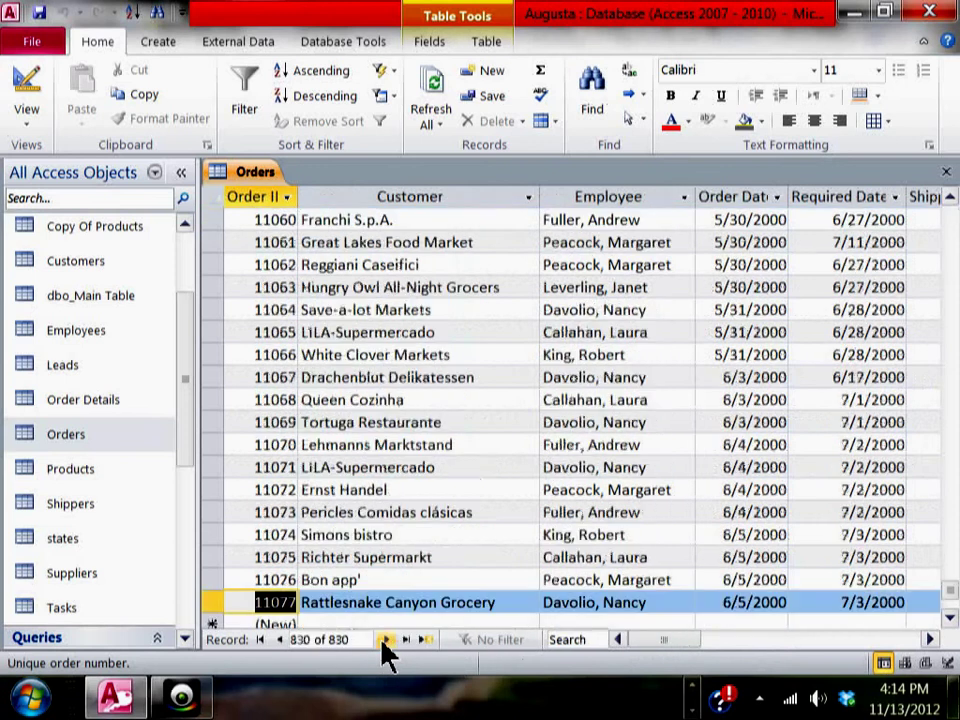
left_click(945, 173)
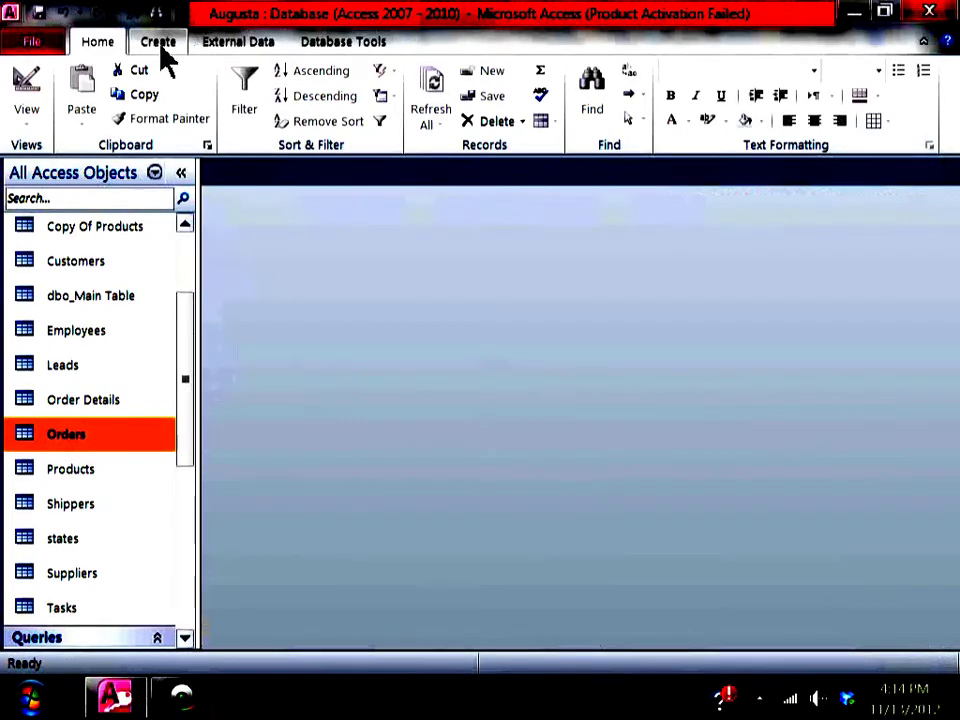
- Start a new query with the Crosstab Query Wizard and allow the wizard file to open
left_click(160, 48)
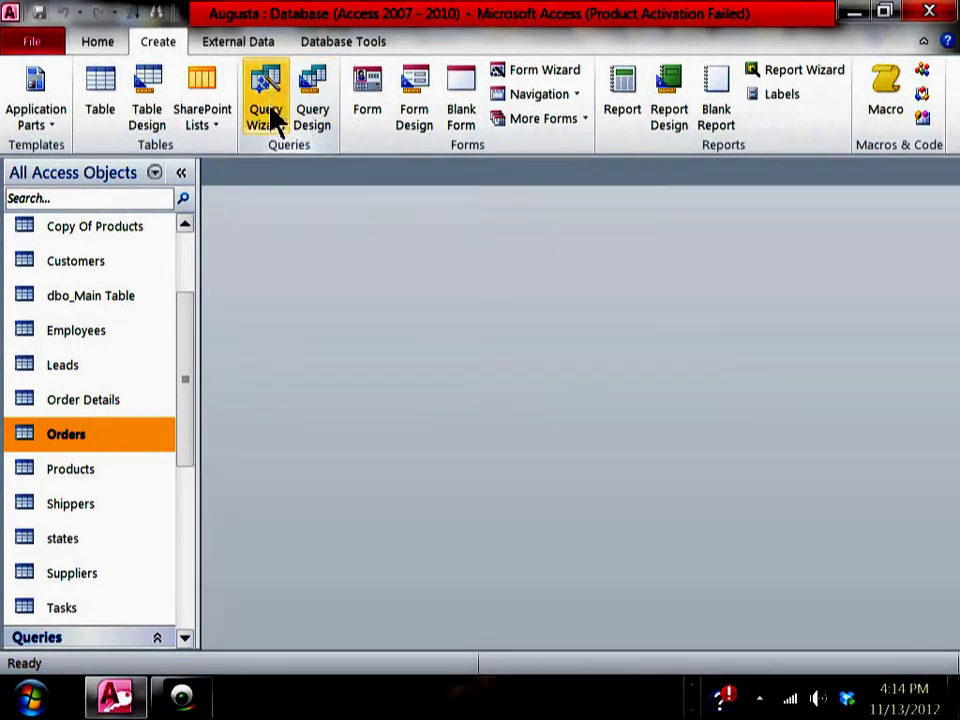
left_click(276, 118)
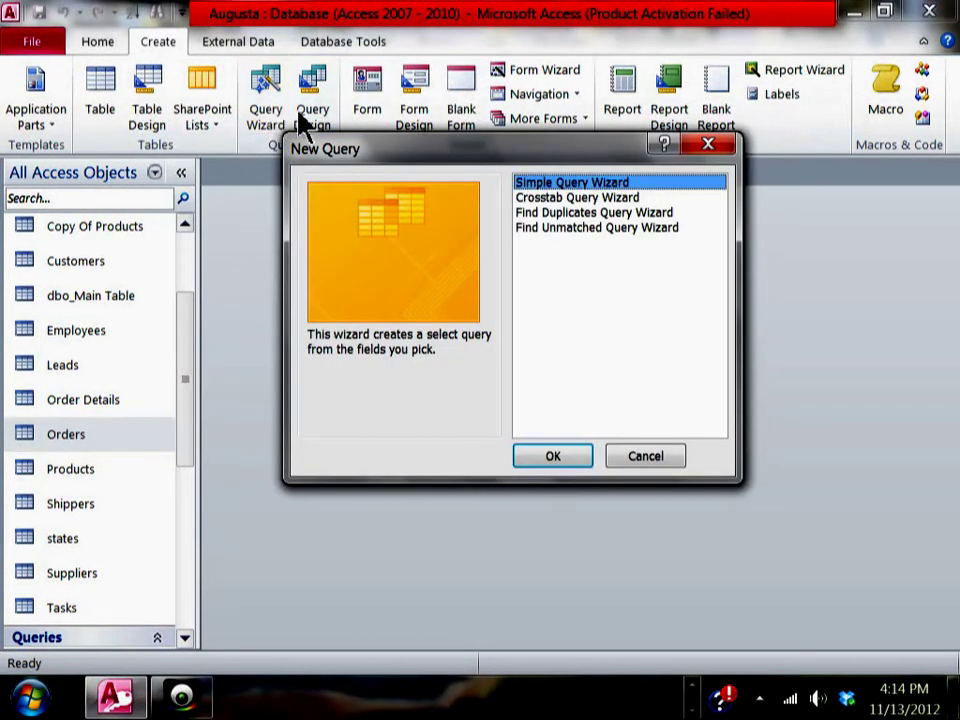
left_click(589, 199)
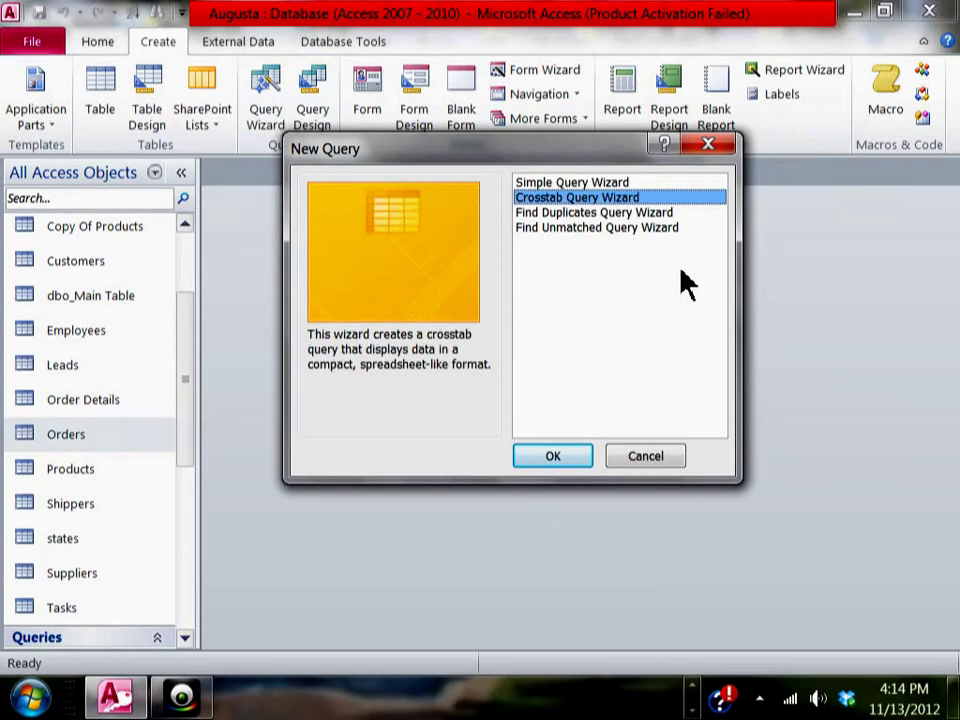
left_click(556, 460)
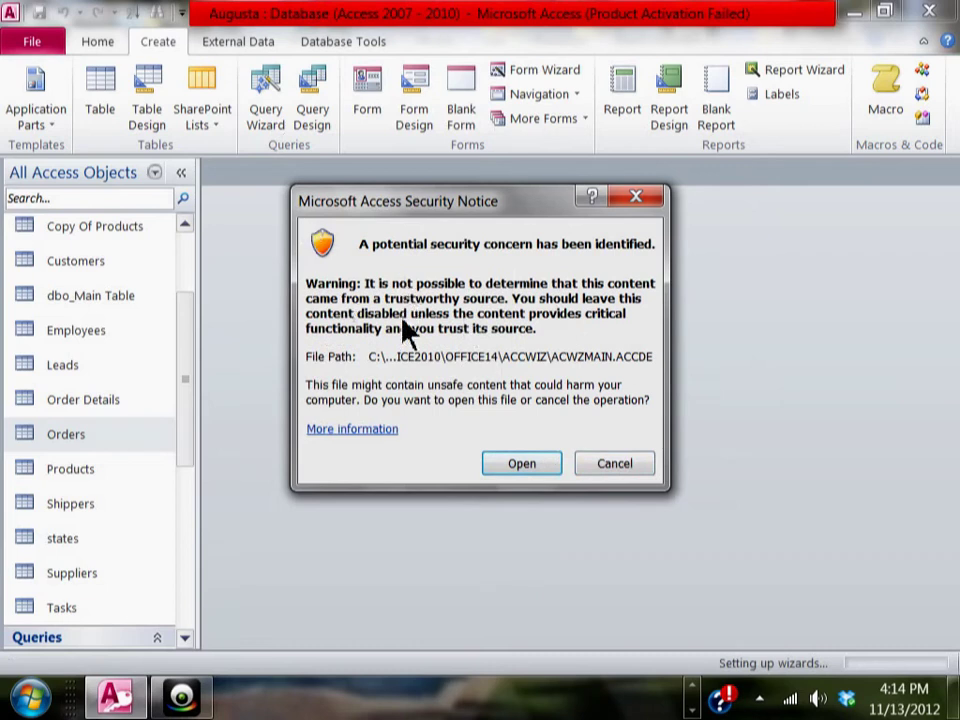
left_click(521, 466)
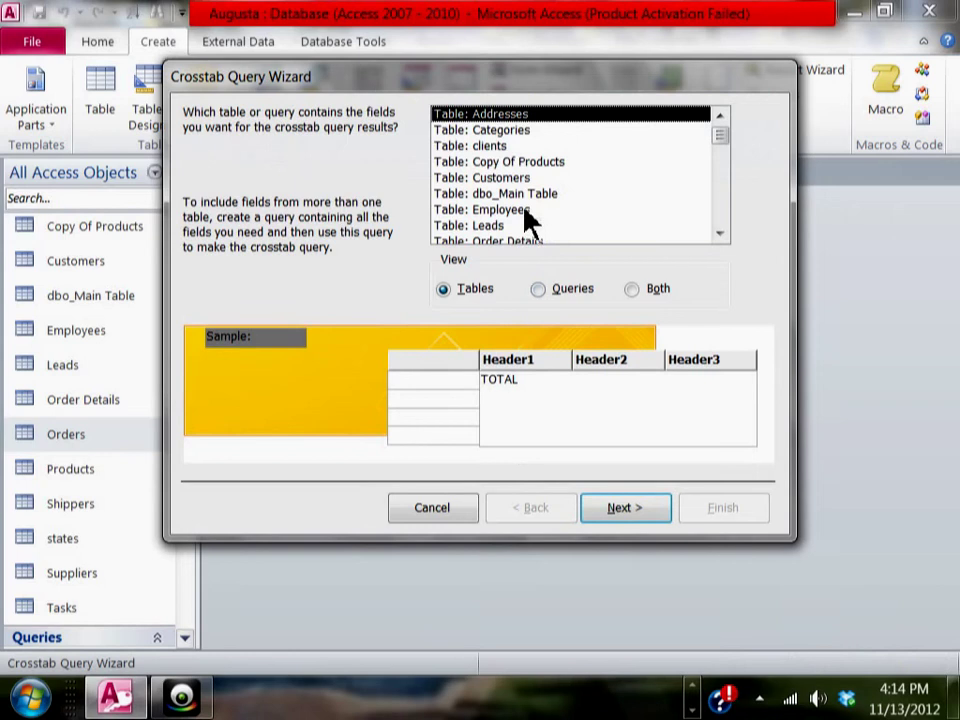
- Choose the Orders table as the source of the crosstab query's fields
left_click_drag(298, 79, 314, 78)
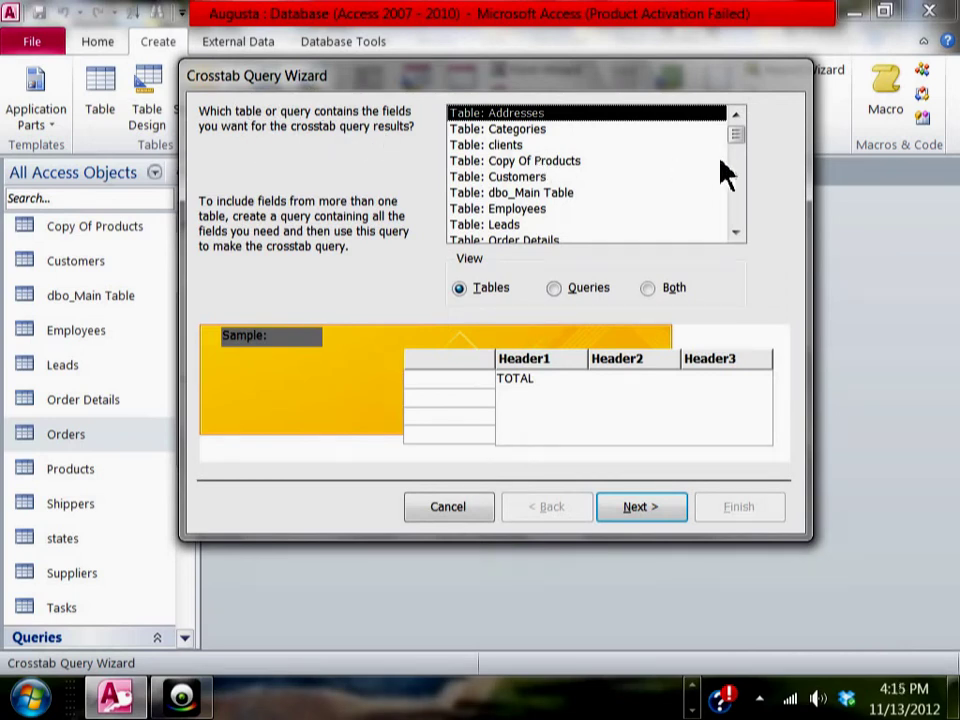
left_click_drag(729, 140, 733, 157)
left_click(505, 225)
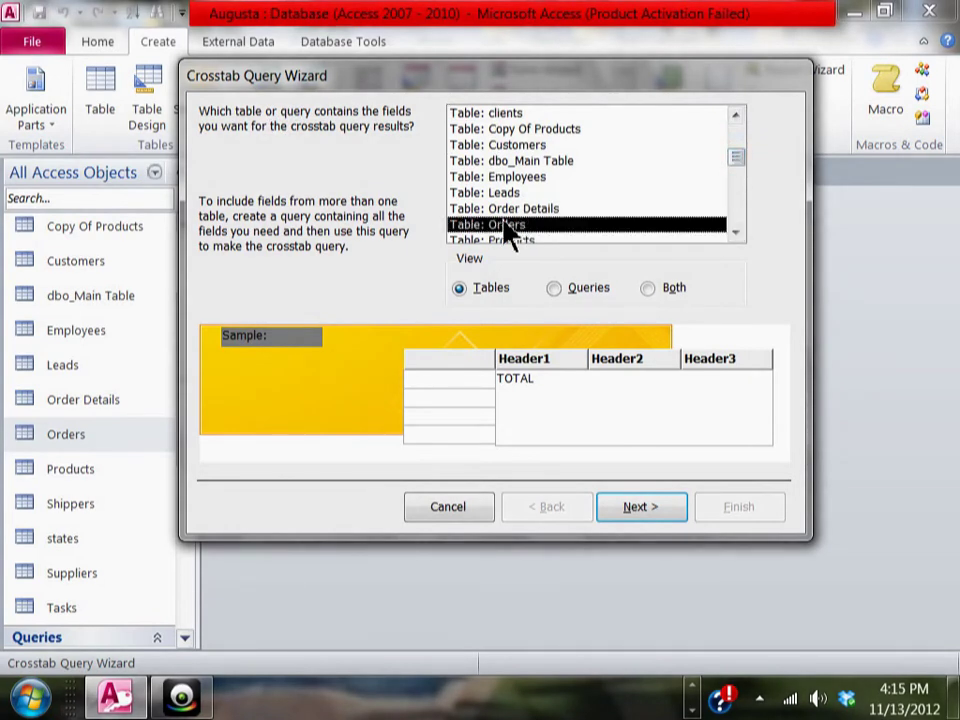
left_click(637, 507)
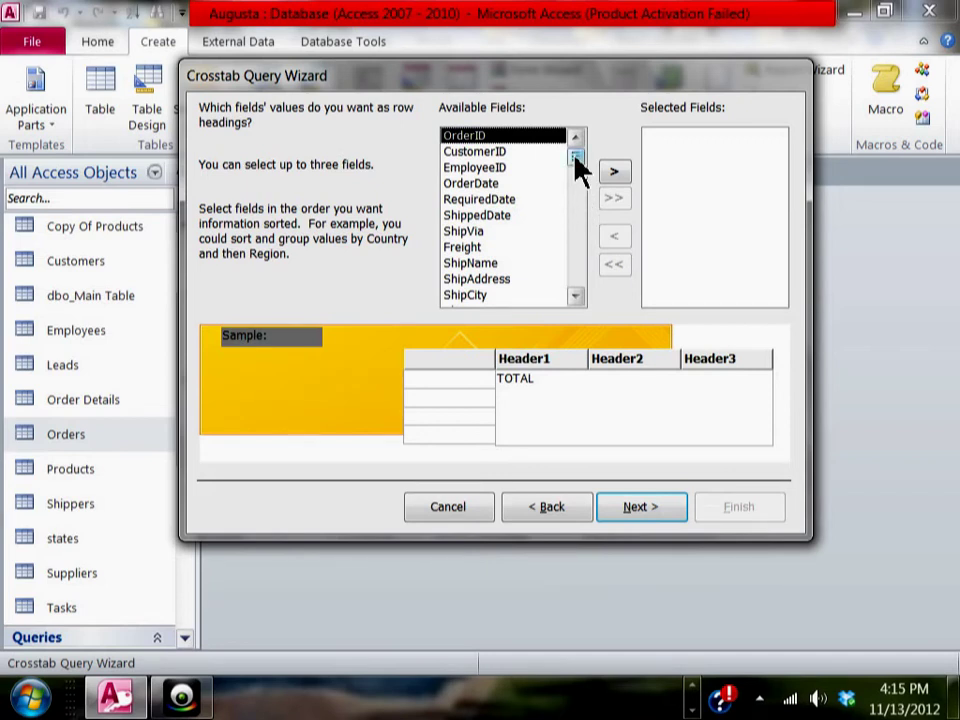
- Use ShipCountry as the only row heading field of the crosstab query
left_click_drag(576, 160, 575, 278)
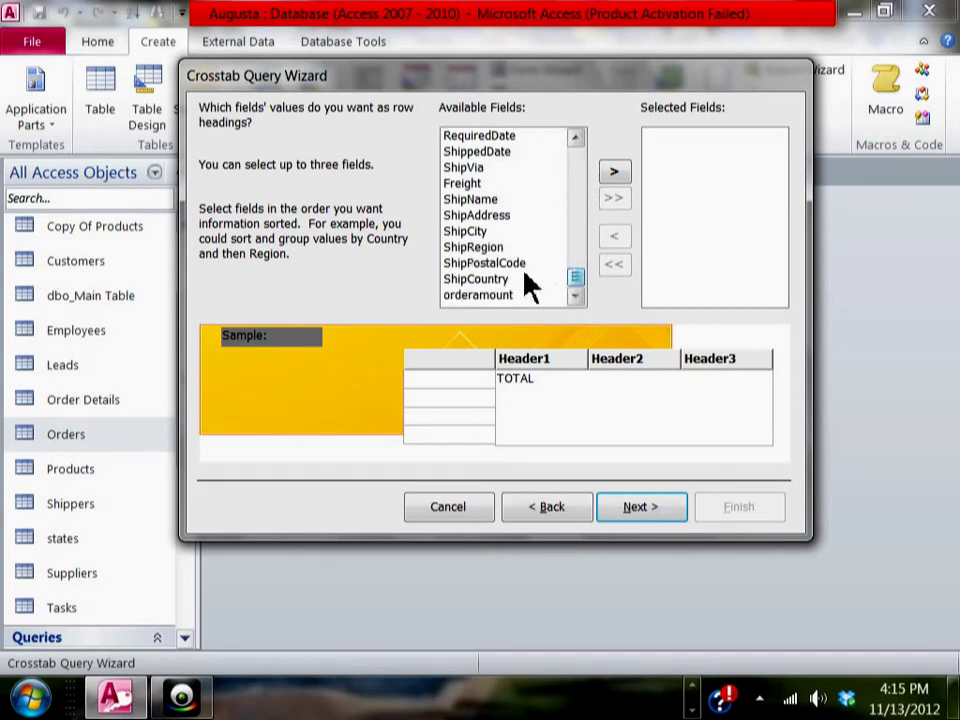
left_click(470, 280)
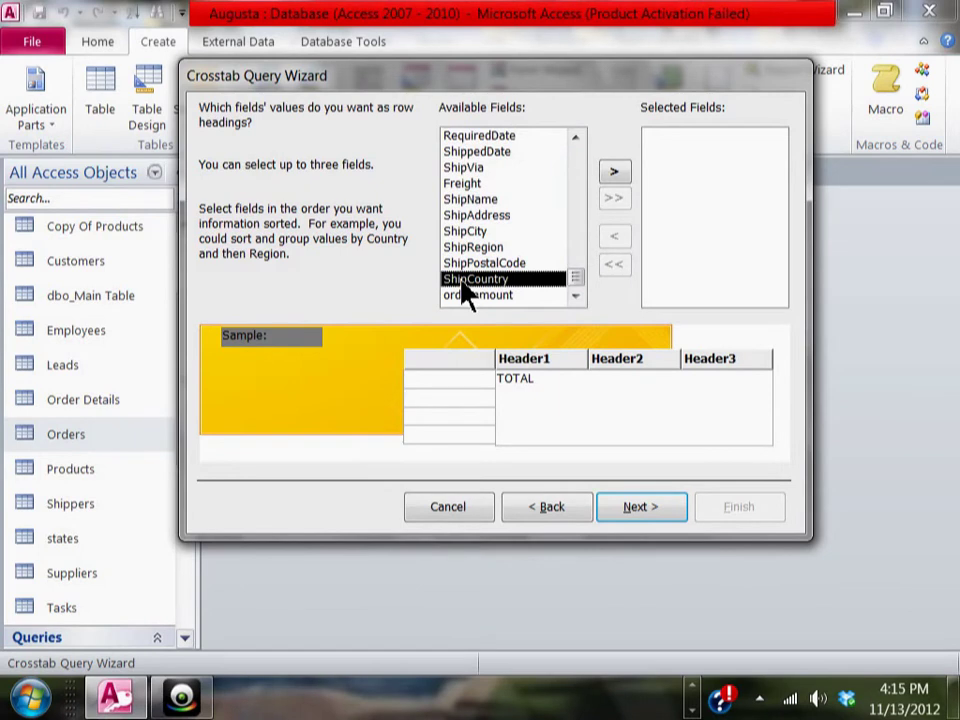
double_click(465, 282)
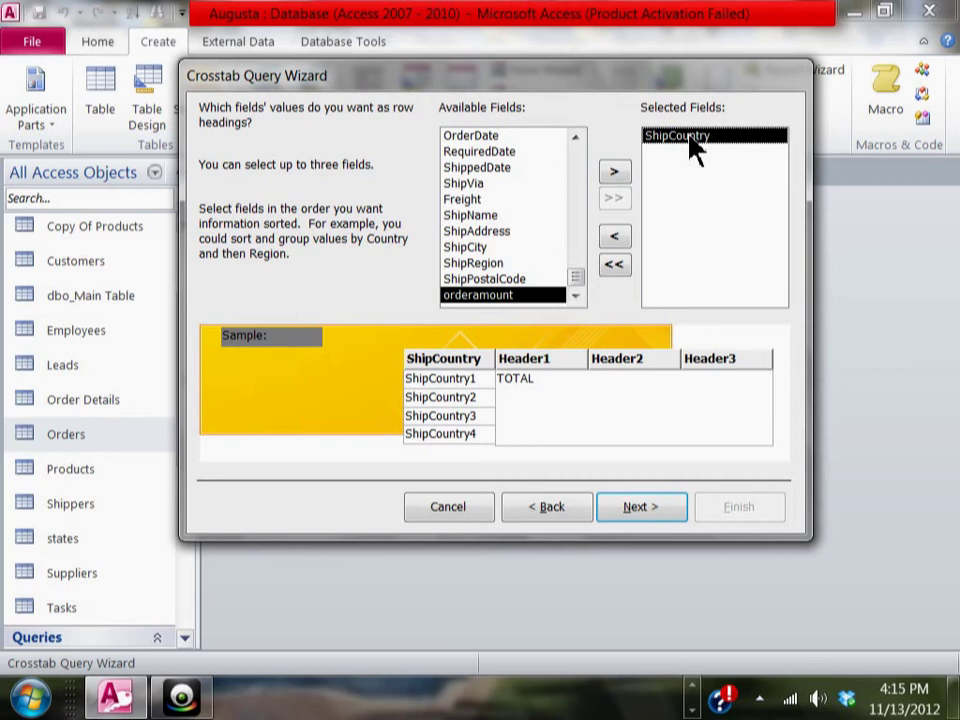
left_click(634, 509)
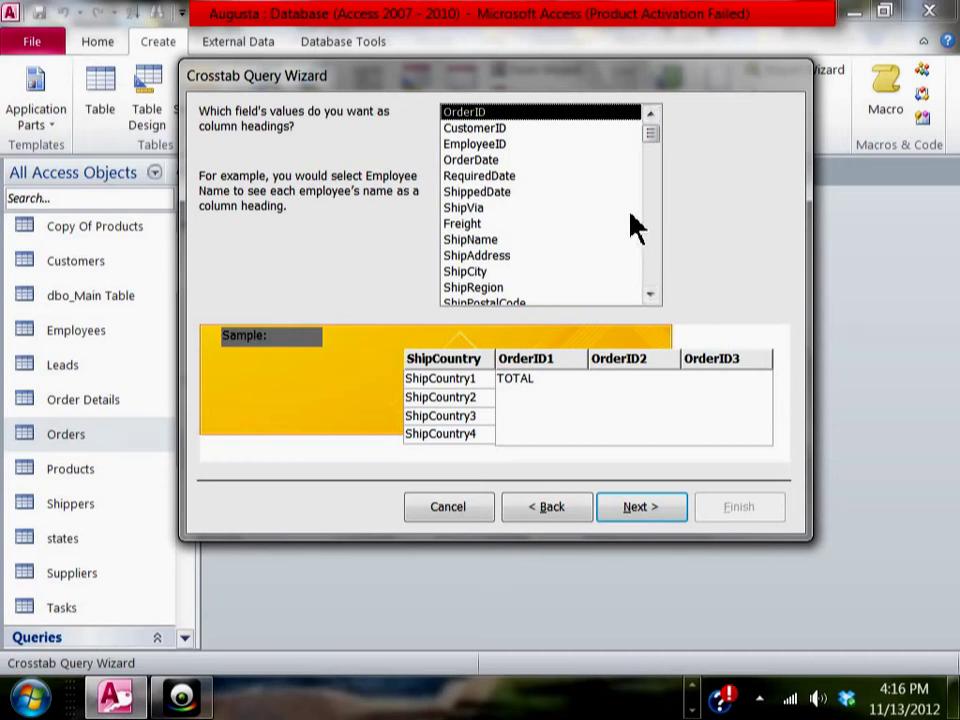
- Use OrderDate for the crosstab's column headings and group the dates by Month
double_click(466, 166)
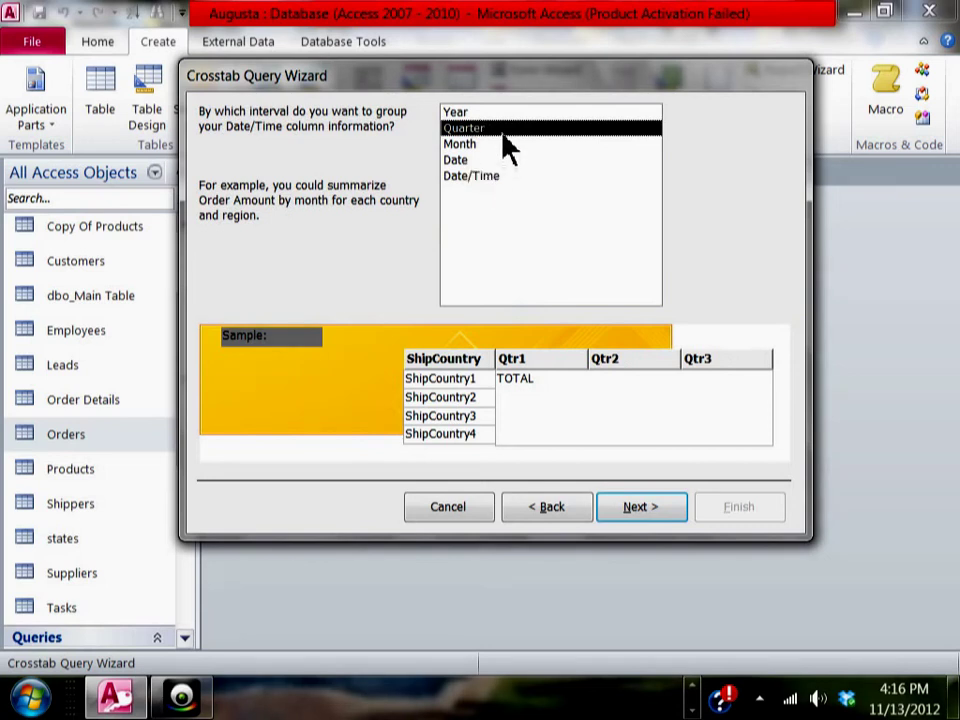
left_click(477, 147)
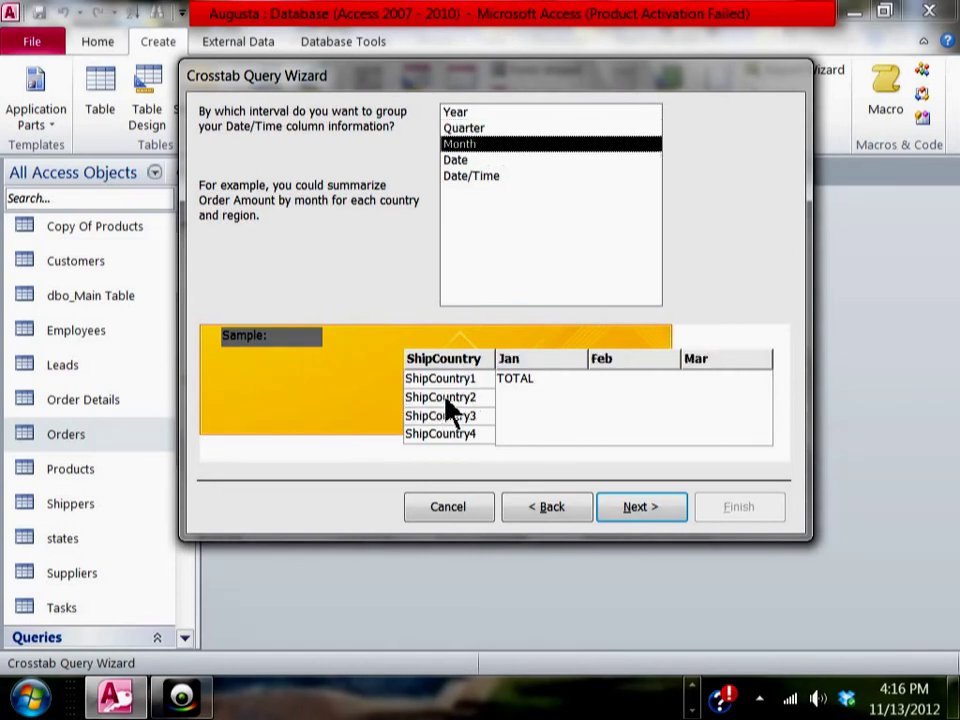
left_click(655, 512)
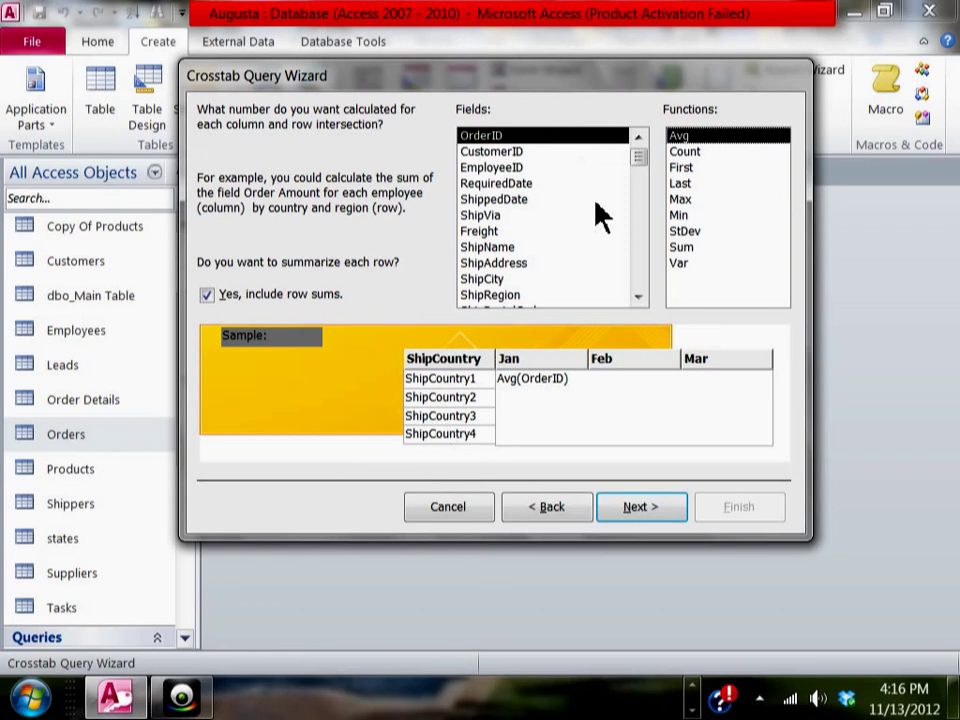
- Calculate the Sum of orderamount at each row and column intersection and finish the wizard with the query opened for viewing
left_click_drag(640, 158, 641, 300)
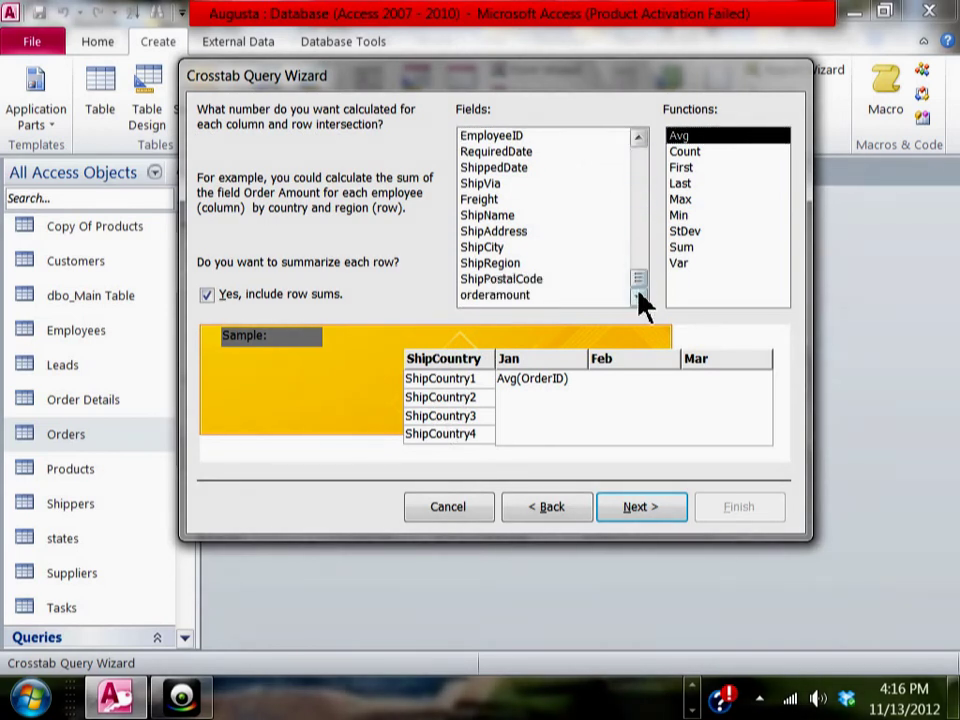
left_click(500, 296)
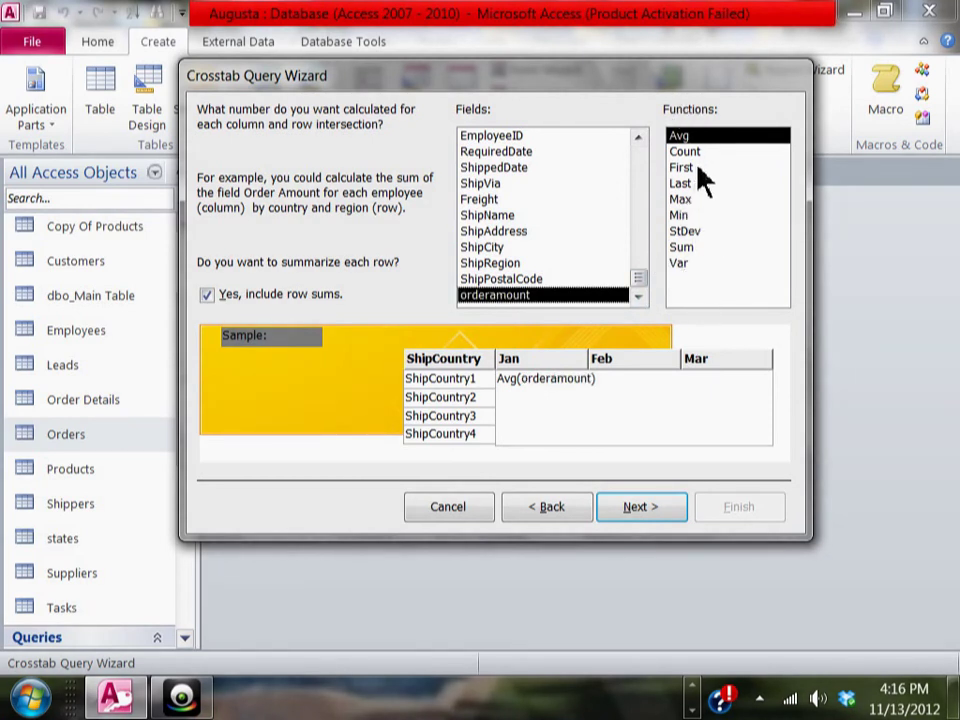
left_click(686, 247)
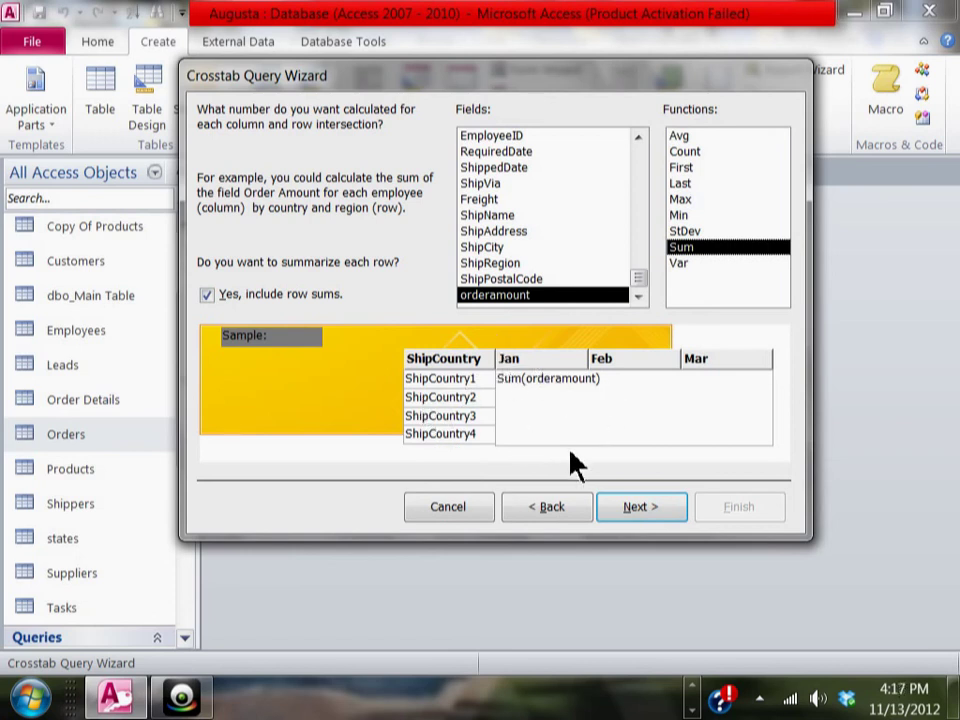
left_click(628, 509)
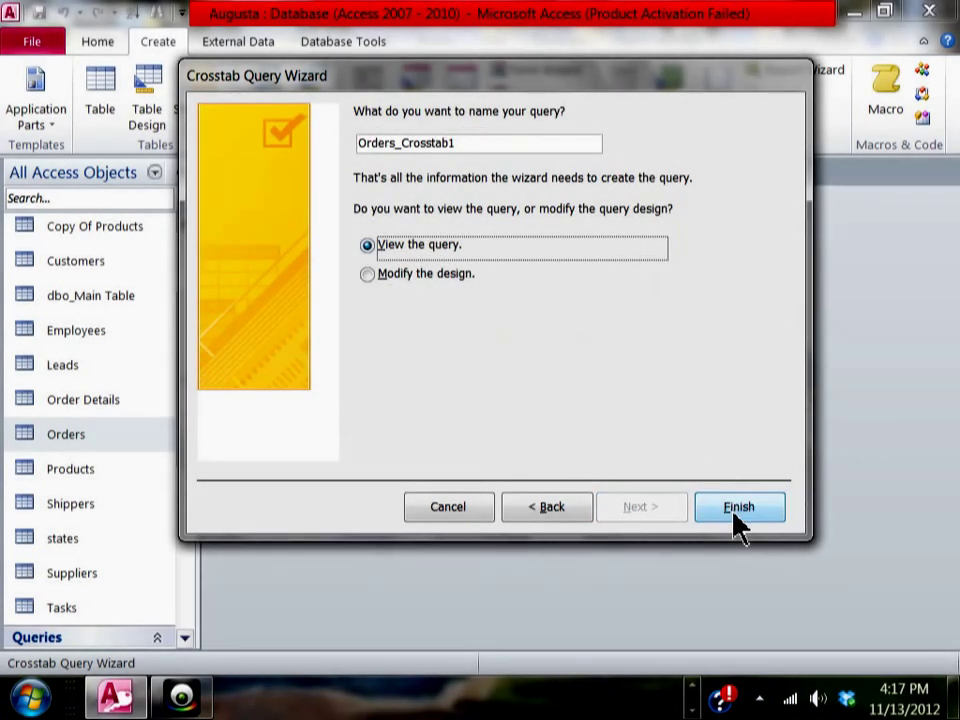
left_click(736, 516)
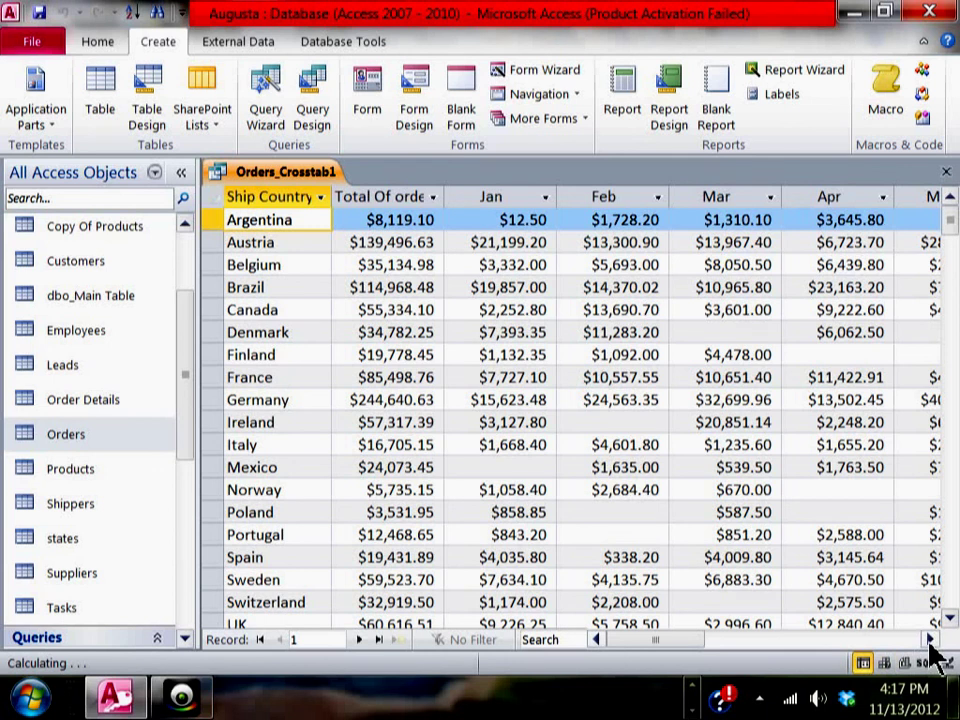
- Review the monthly order totals per country across all columns of the crosstab query, then close it
left_click_drag(930, 645, 934, 639)
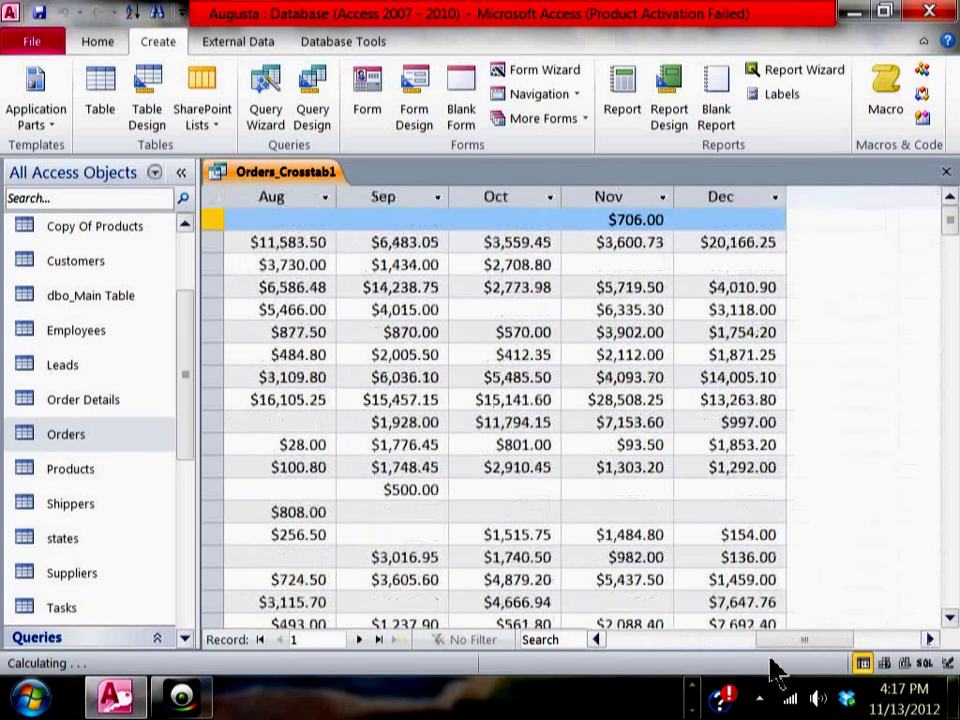
left_click_drag(808, 645, 628, 636)
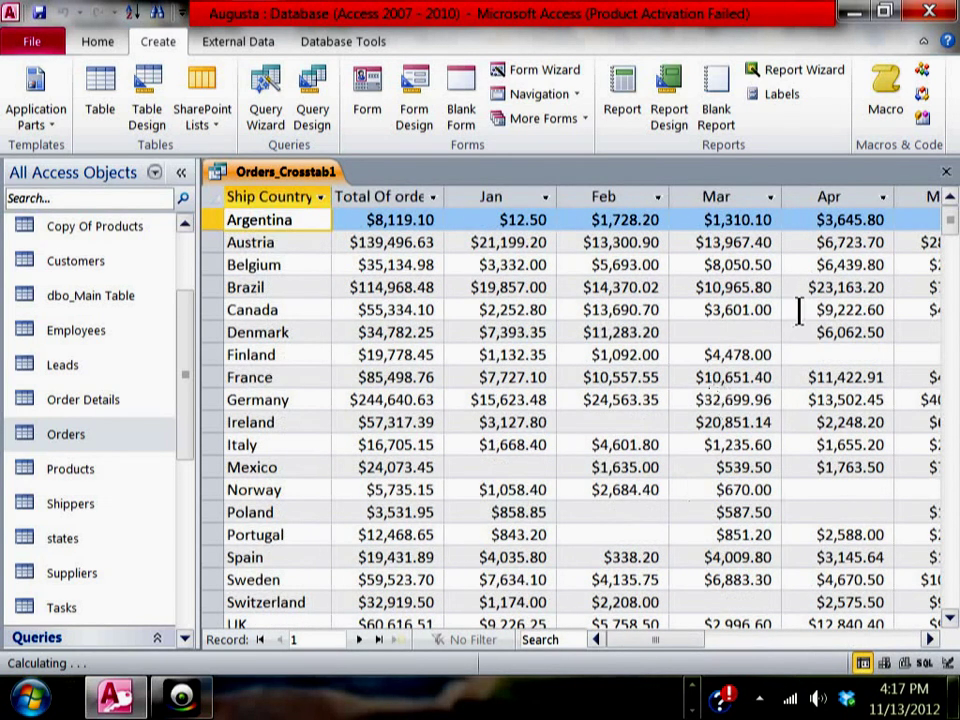
left_click(946, 173)
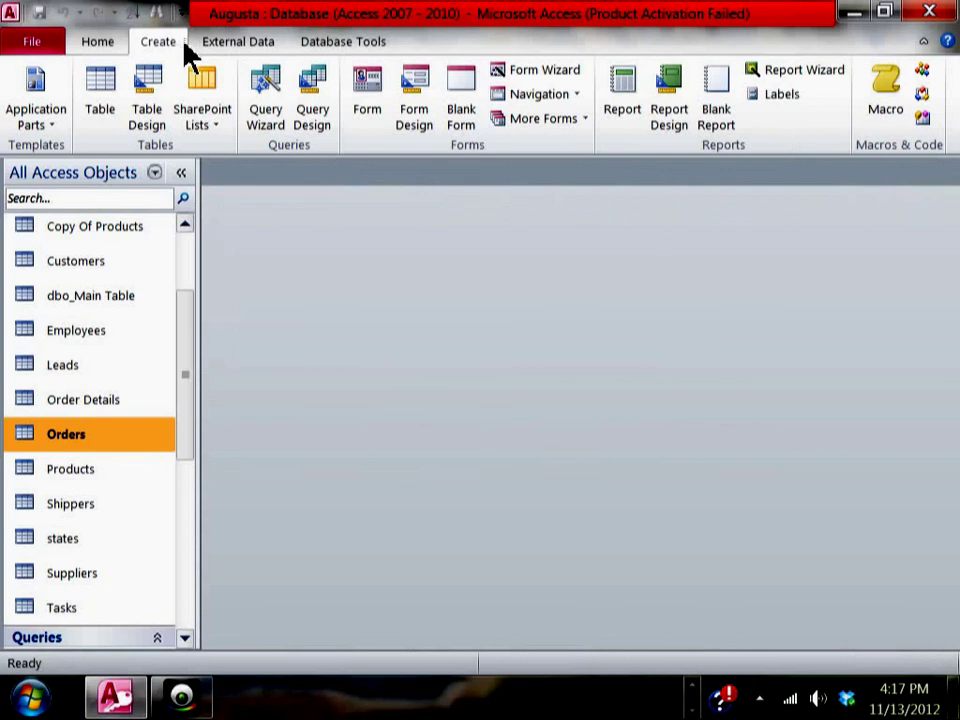
left_click(266, 115)
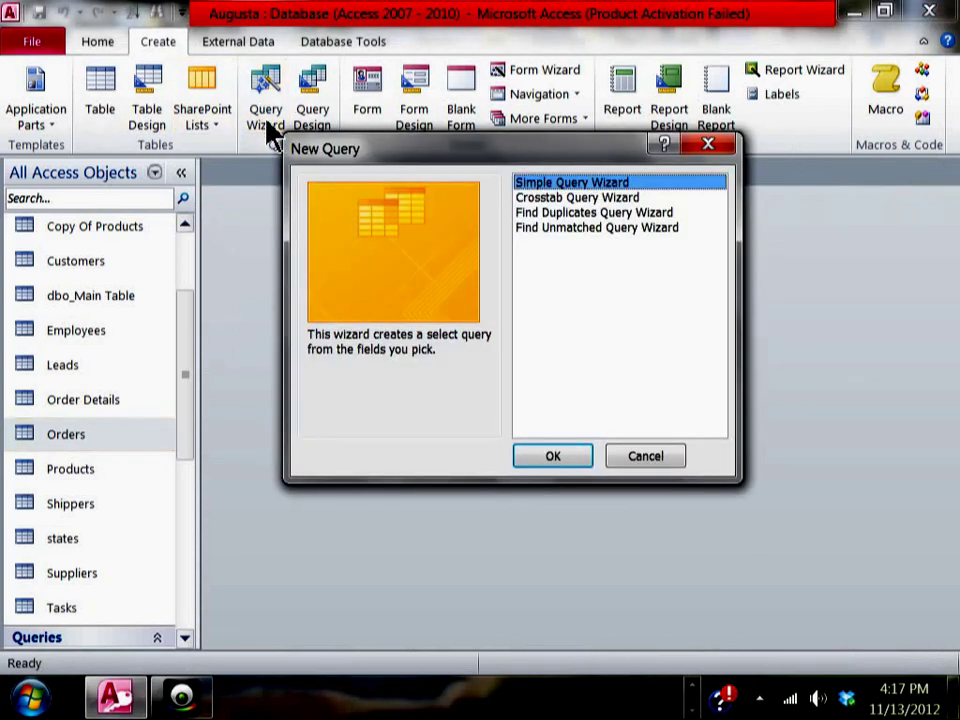
left_click(600, 200)
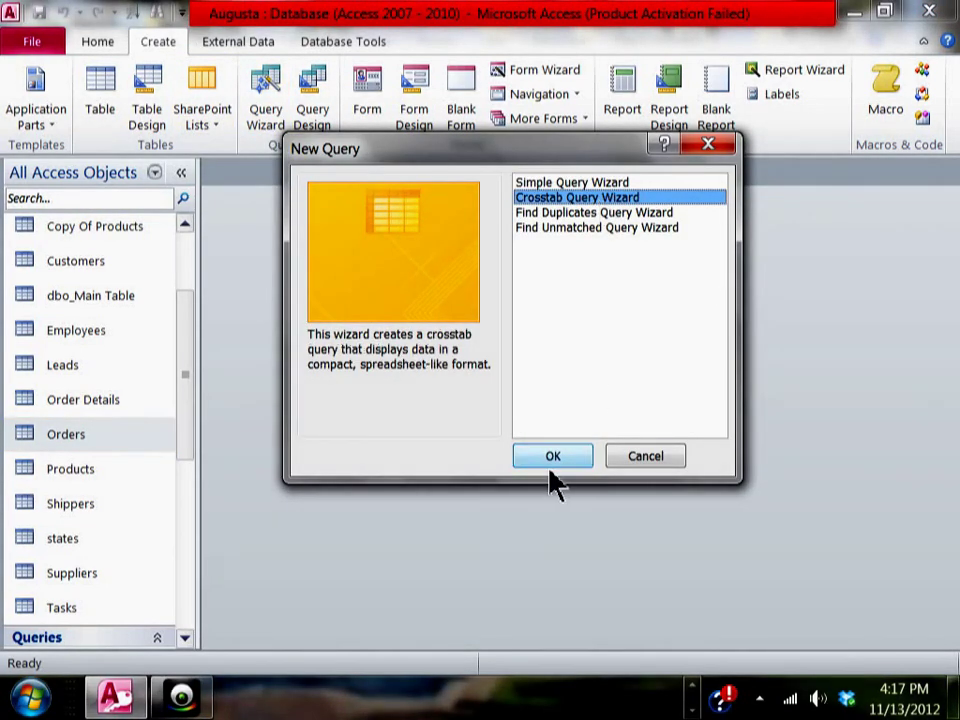
left_click(635, 465)
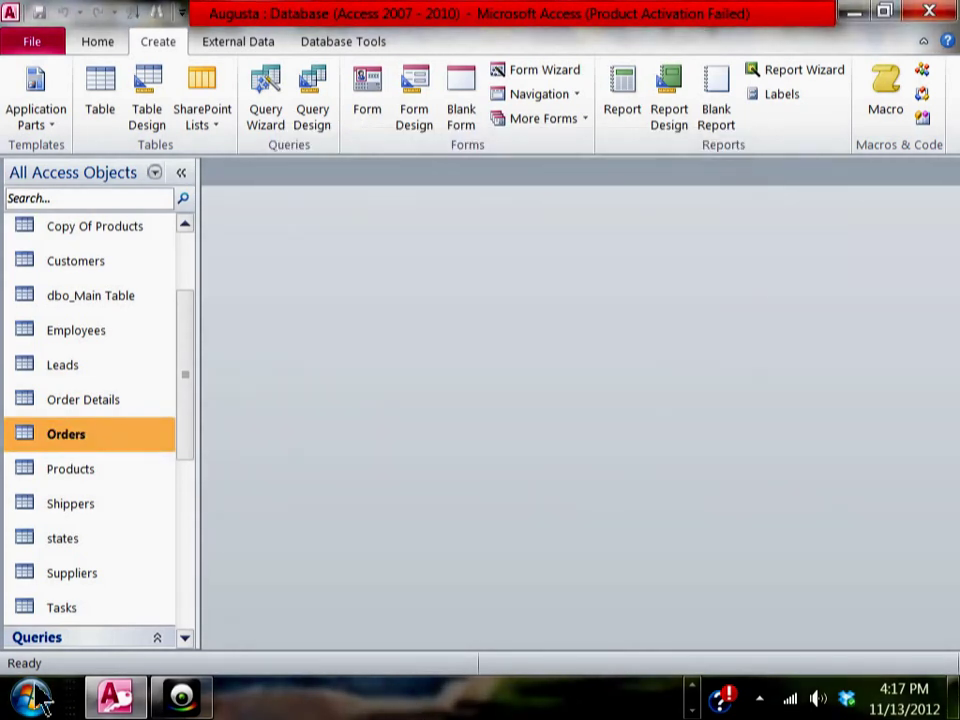